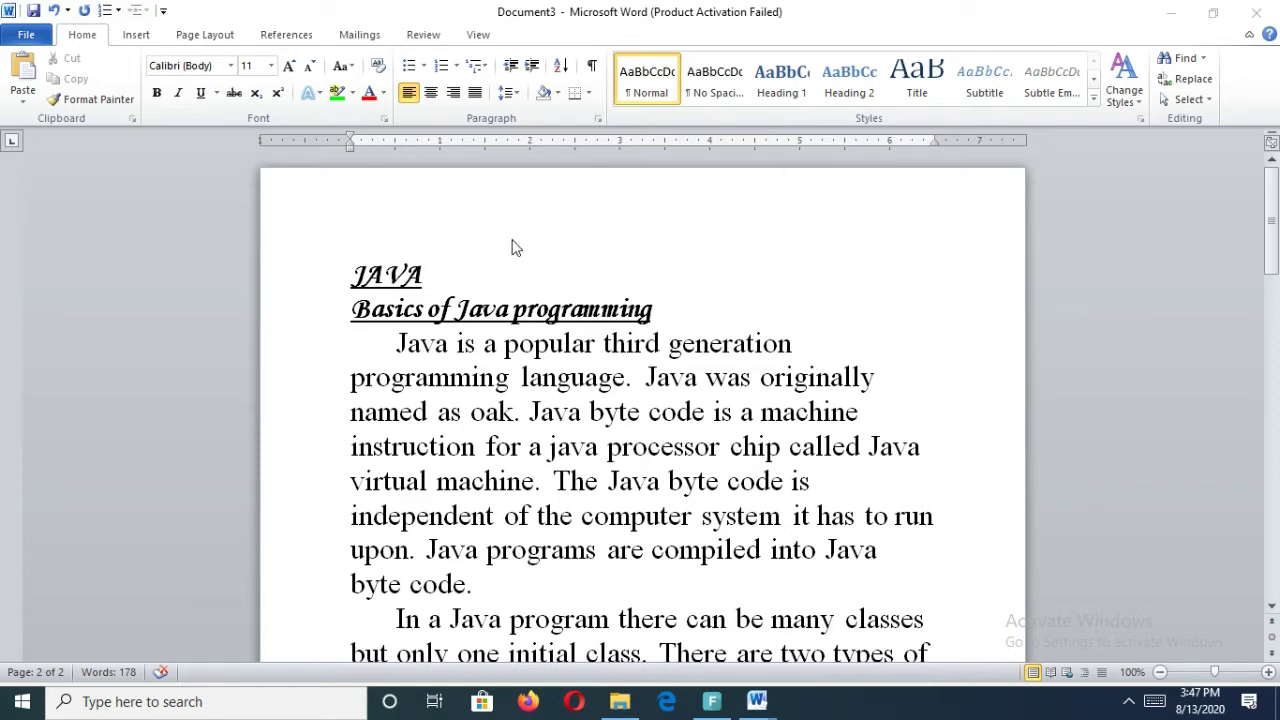
- Select the first Java paragraph and set it to 4 columns via More Columns
left_click(398, 345)
left_click_drag(398, 345, 683, 600)
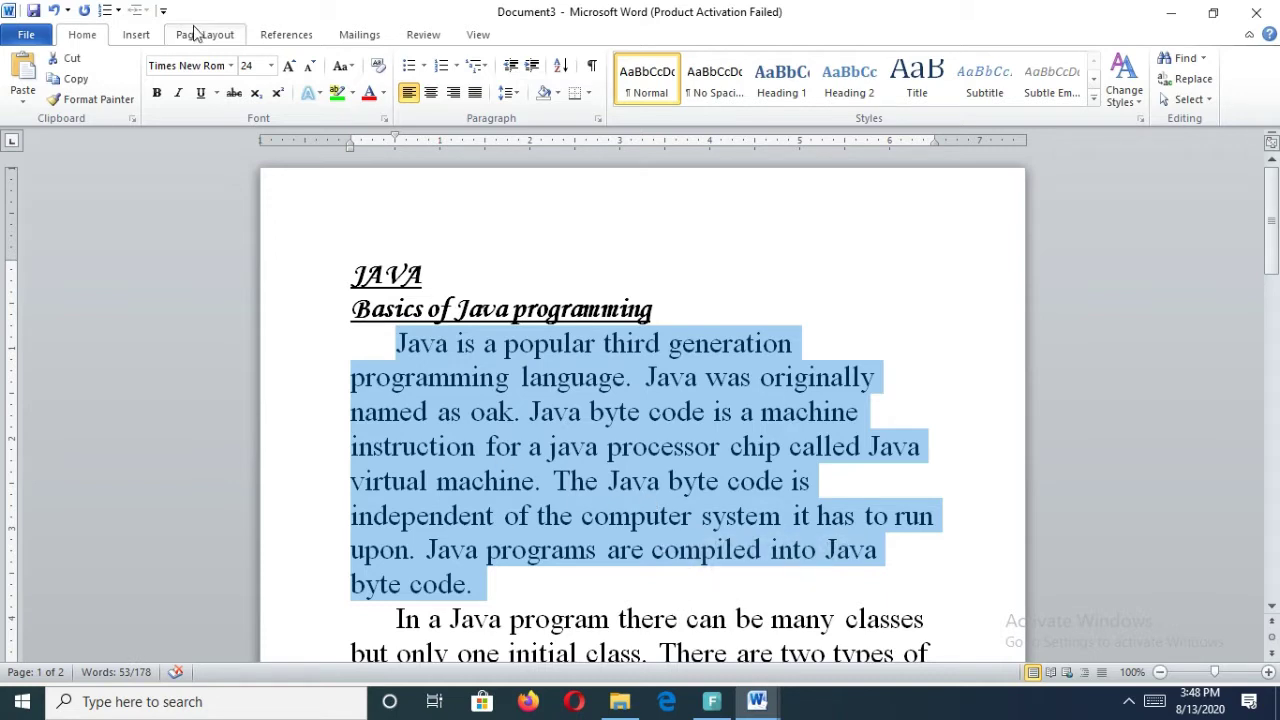
left_click(136, 36)
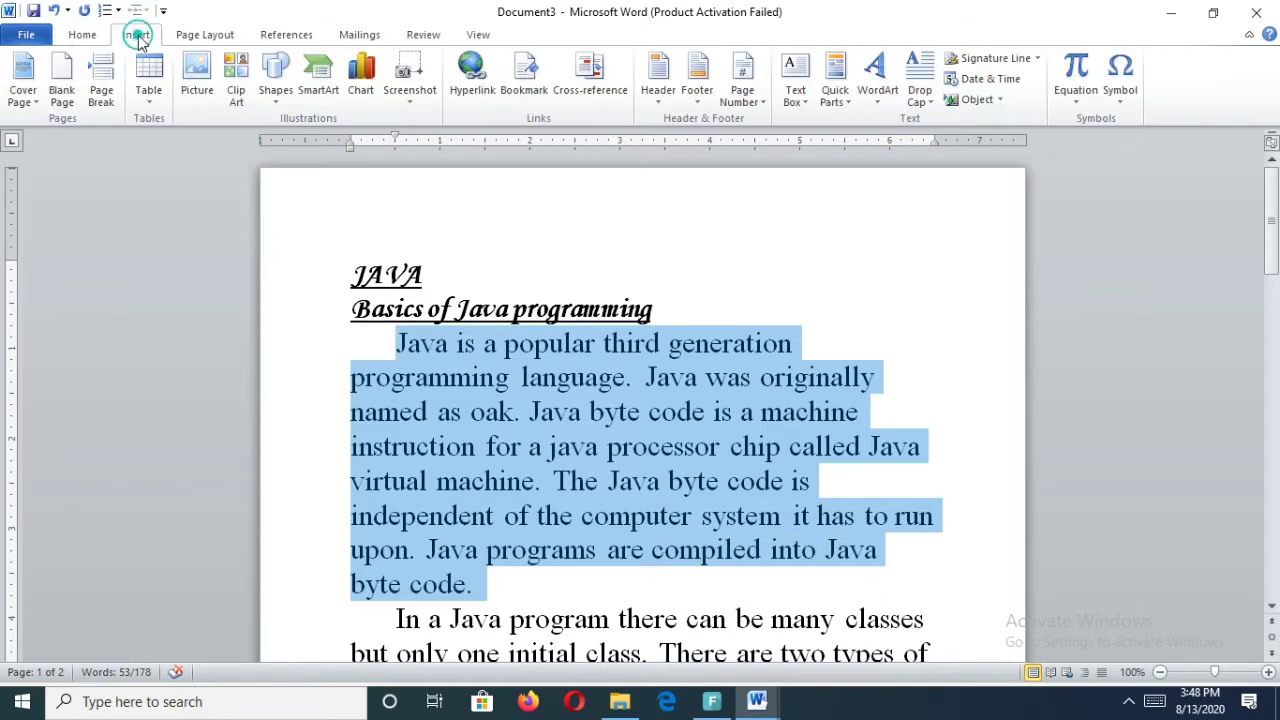
left_click(210, 36)
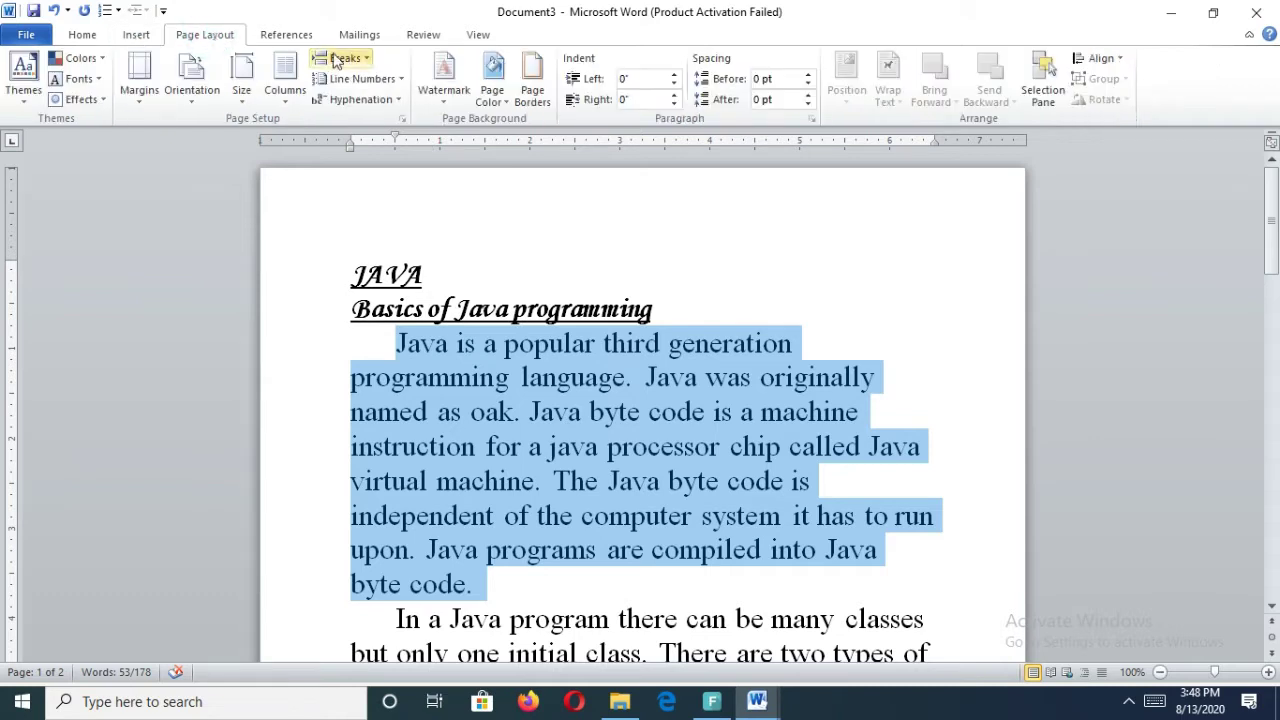
left_click(287, 90)
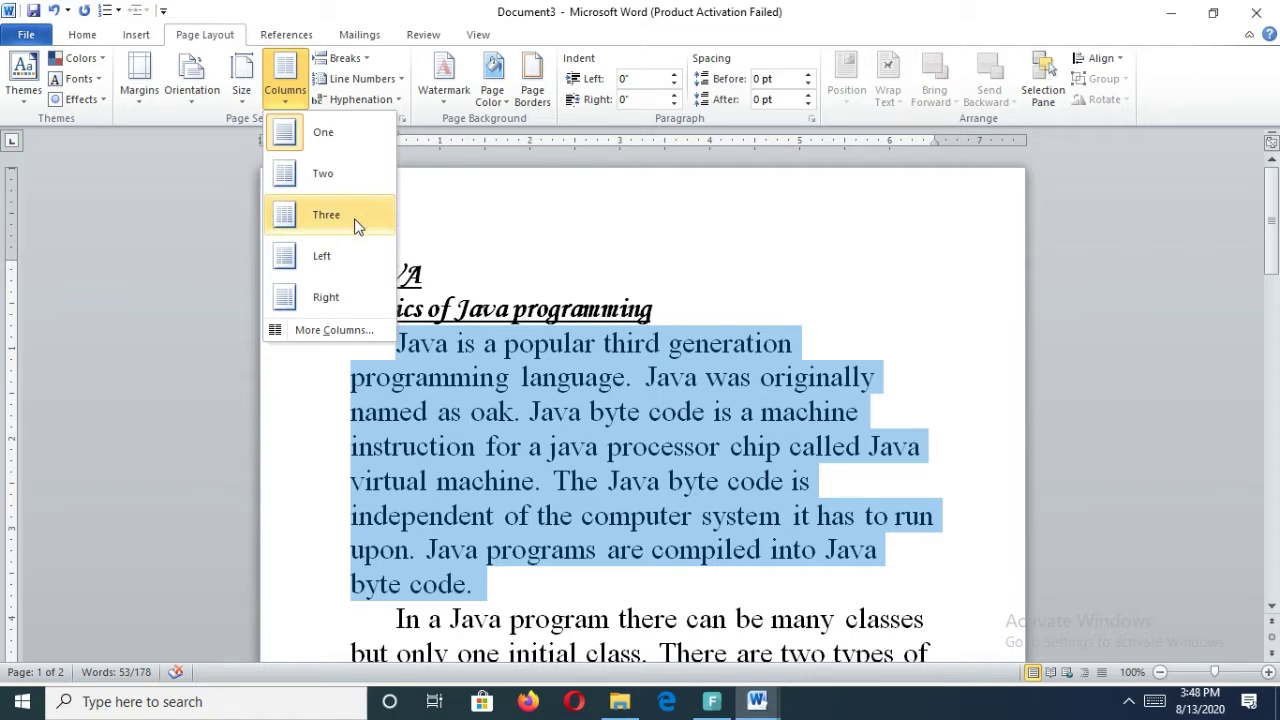
left_click(346, 333)
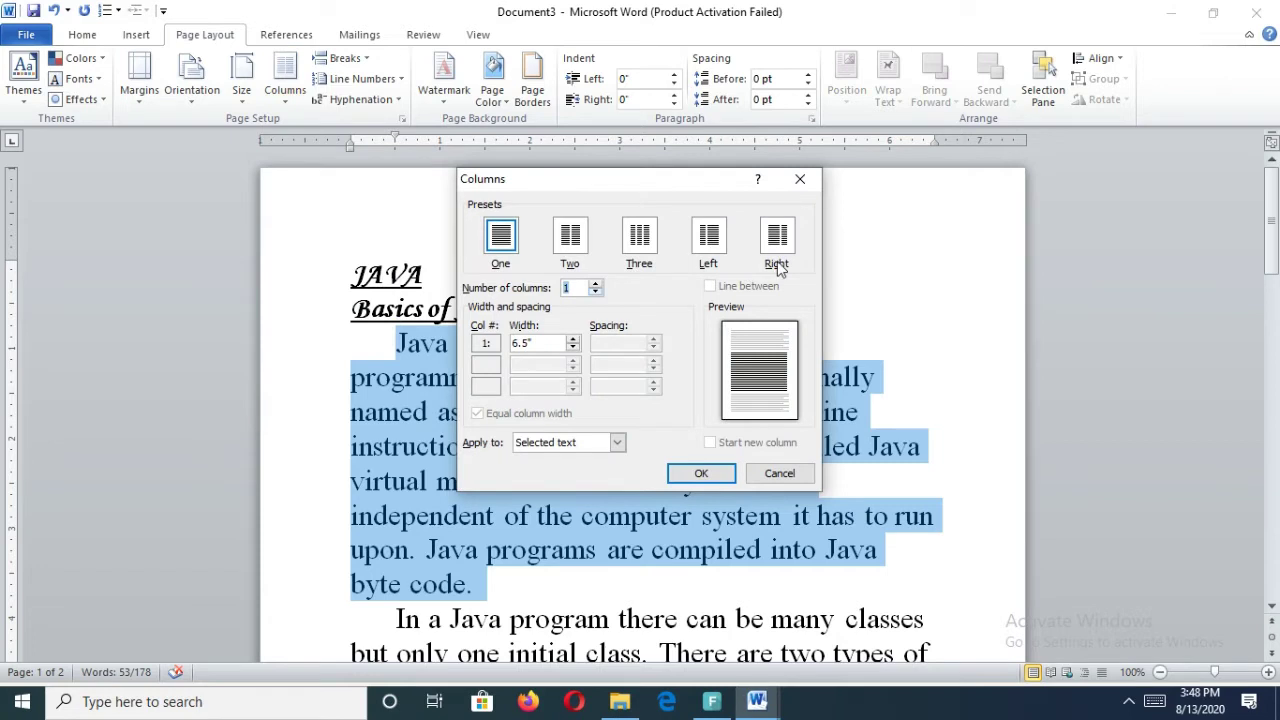
left_click(595, 284)
left_click(595, 284)
left_click(595, 284)
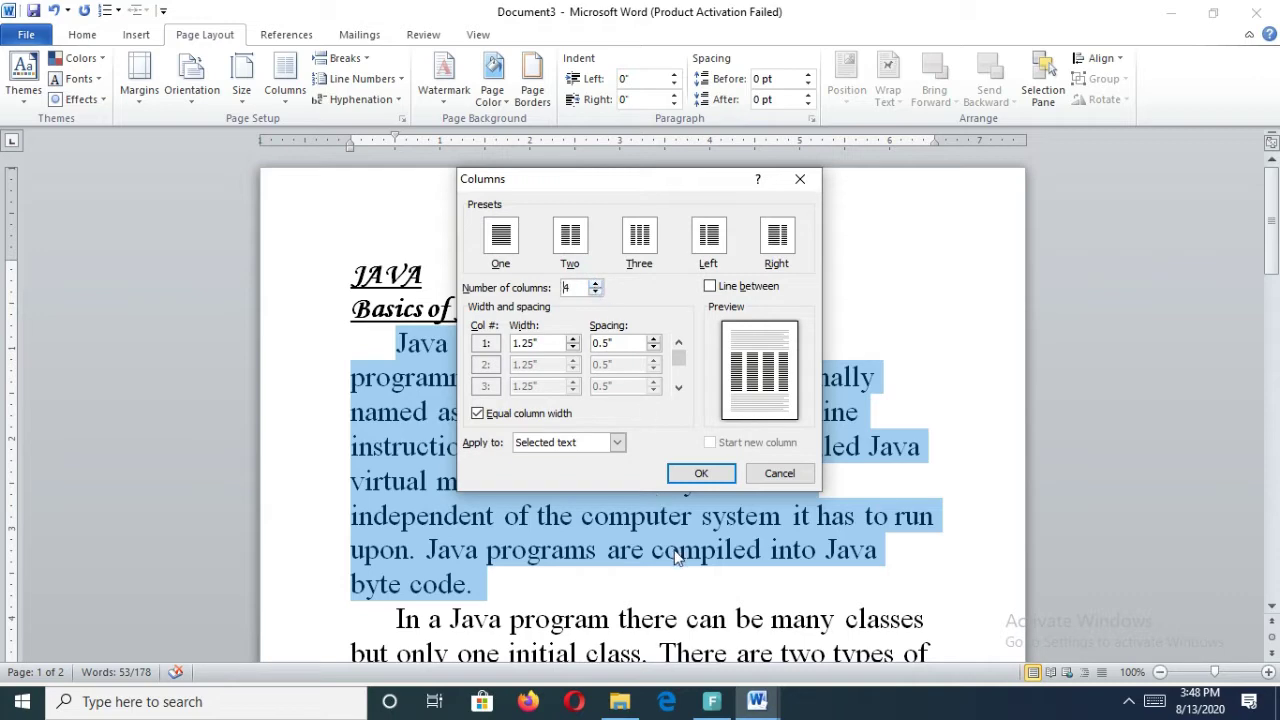
left_click(709, 477)
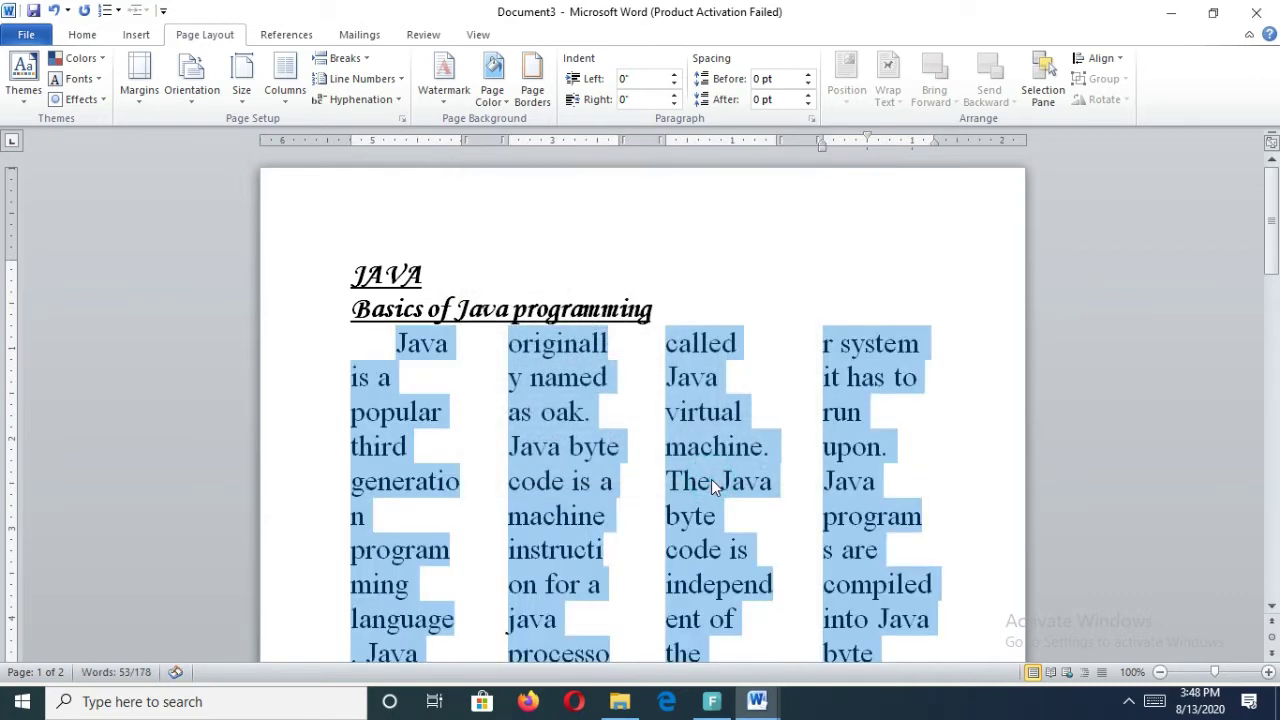
- Switch the first paragraph's column setting to One, then deselect it
left_click_drag(1270, 214, 1273, 250)
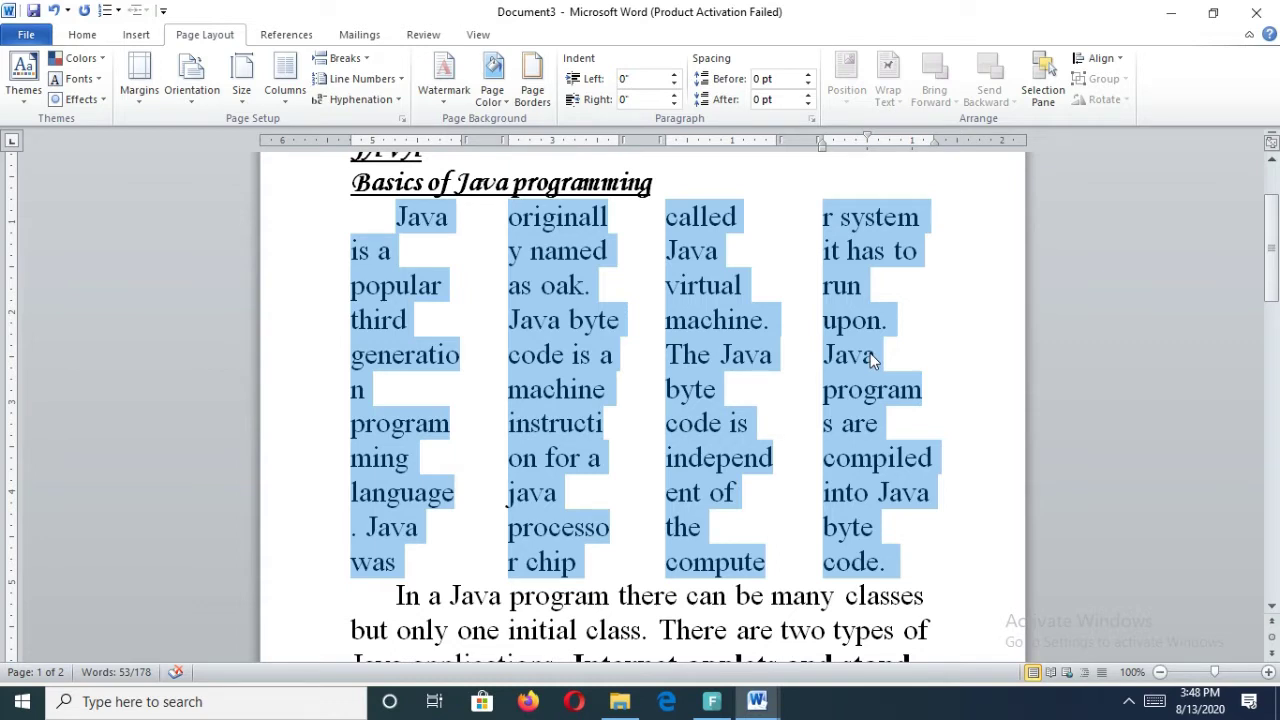
left_click(291, 112)
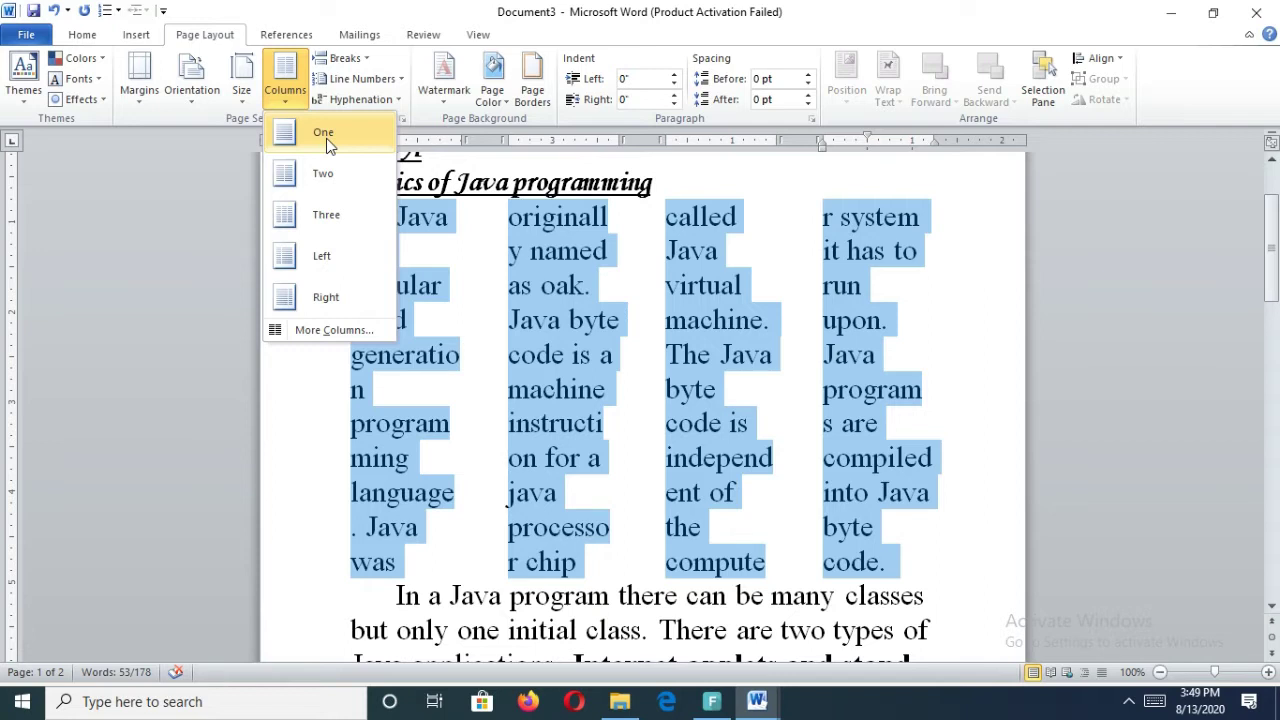
left_click(327, 141)
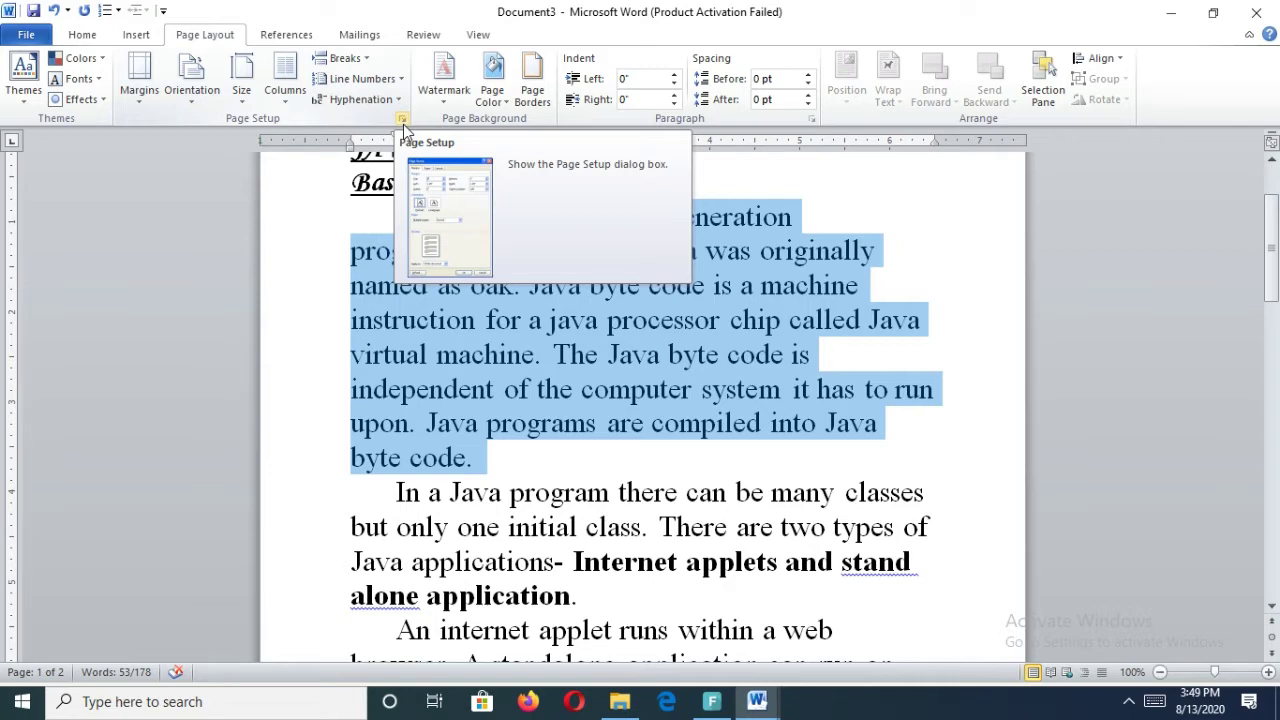
left_click(968, 183)
- Draw a right-pointing block arrow beside the 'Basics of Java programming' heading
left_click_drag(1271, 250, 1271, 216)
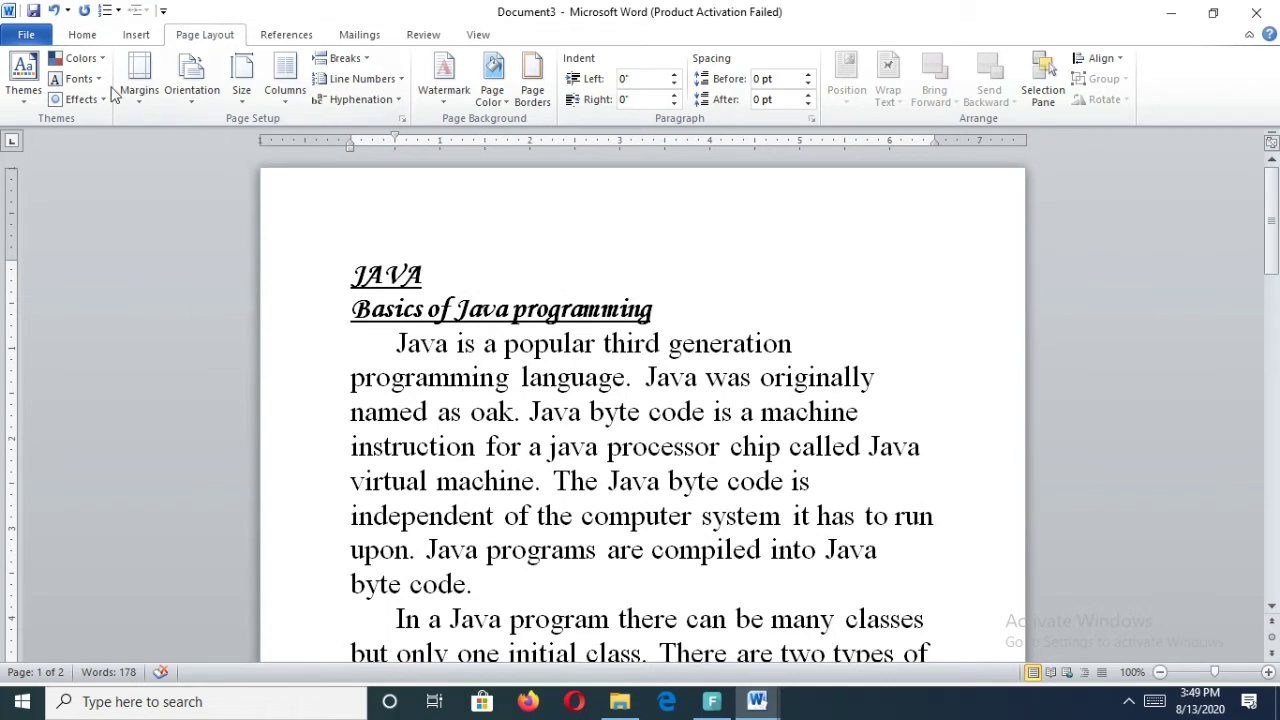
left_click(133, 35)
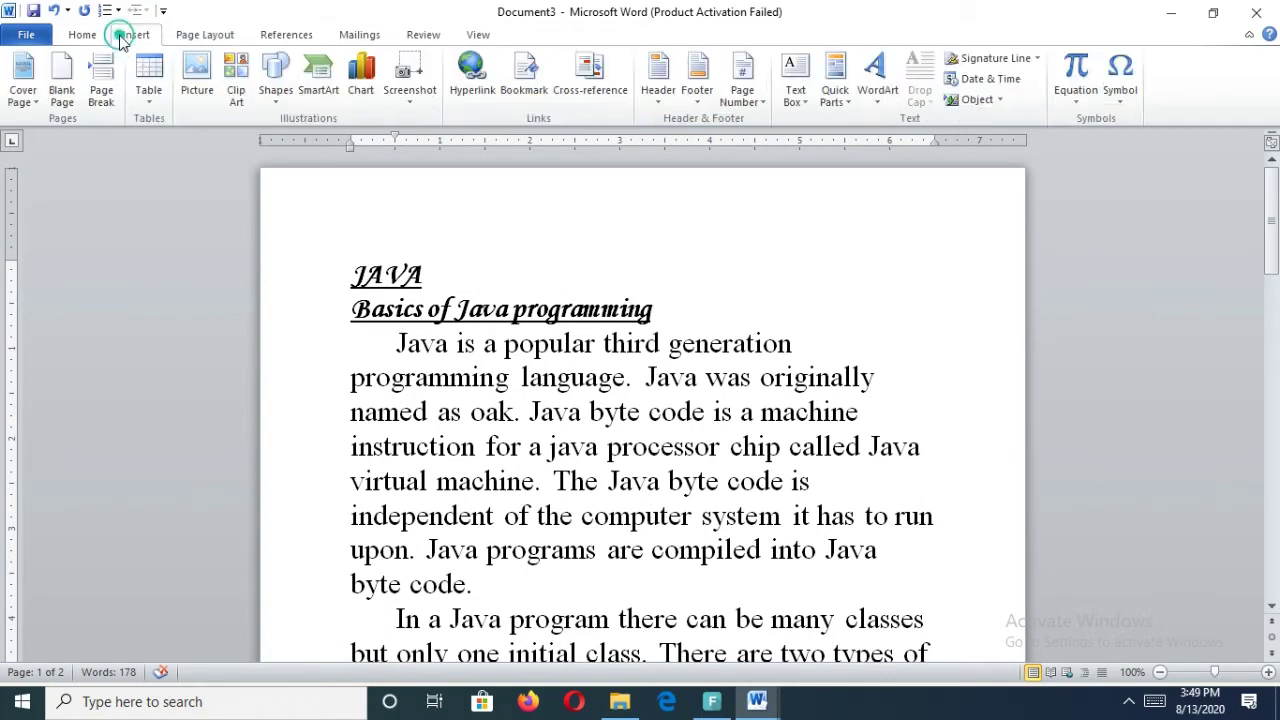
left_click(278, 95)
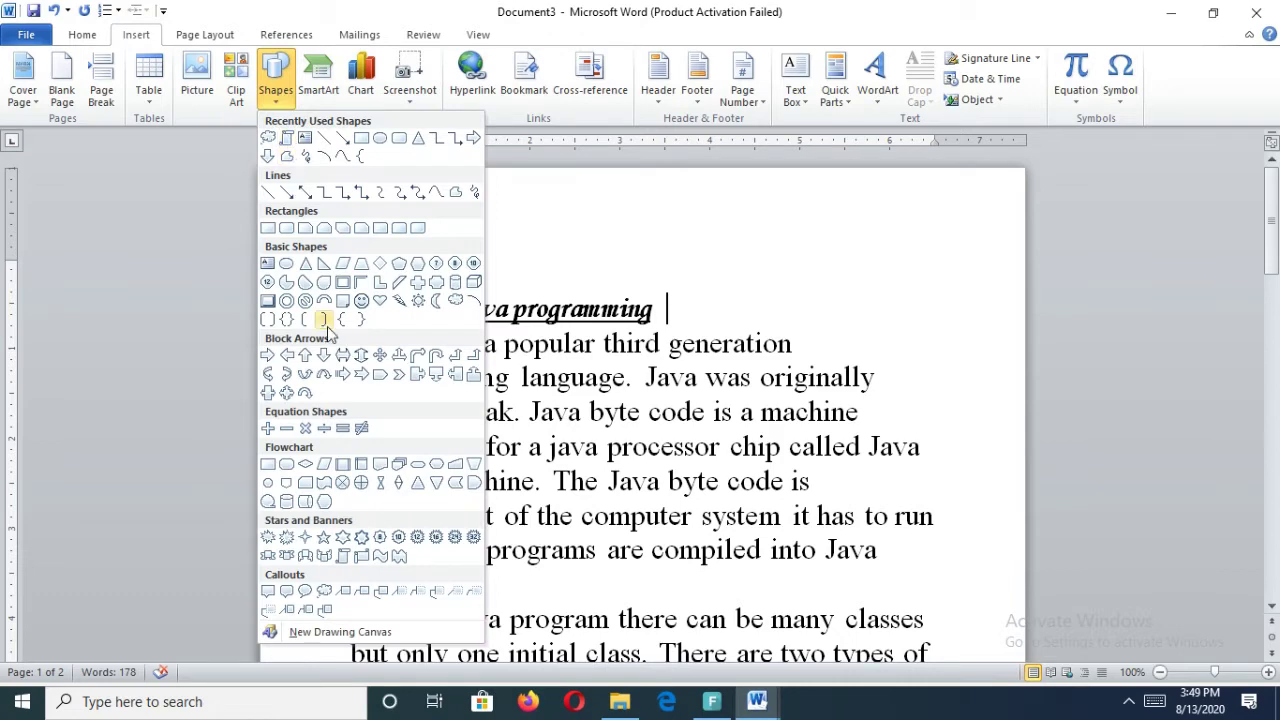
left_click(267, 356)
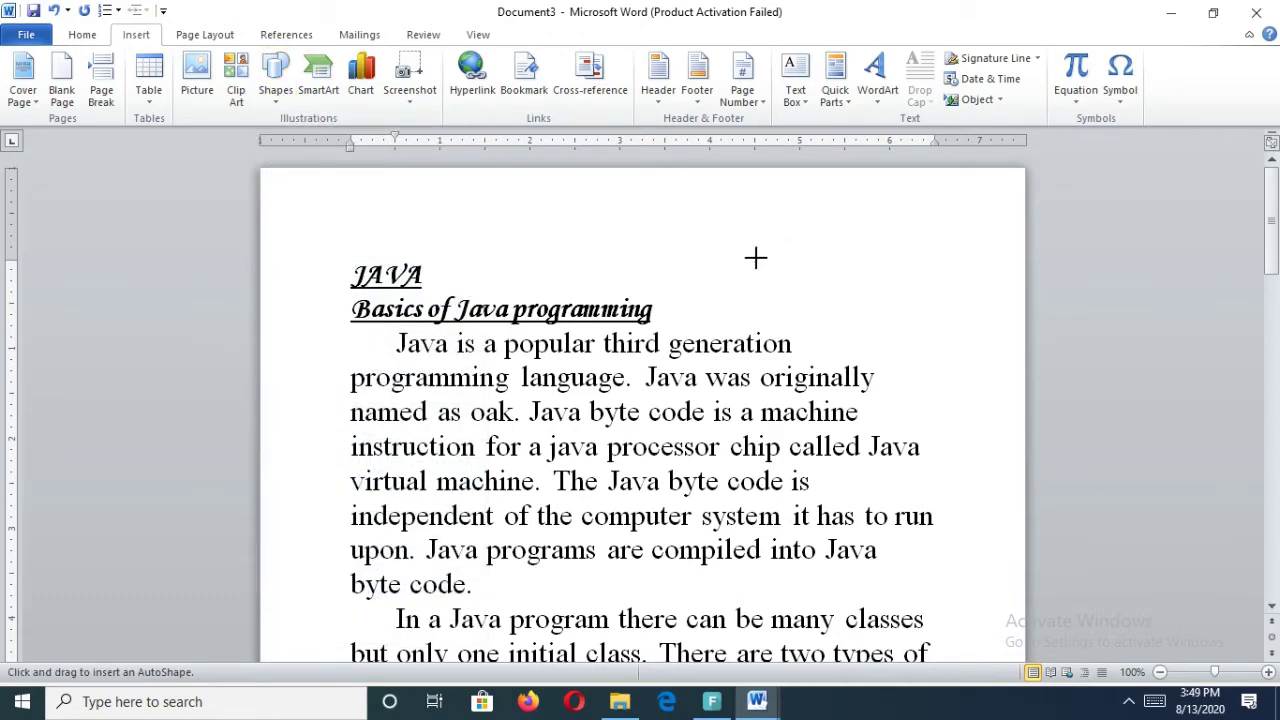
left_click_drag(685, 292, 880, 314)
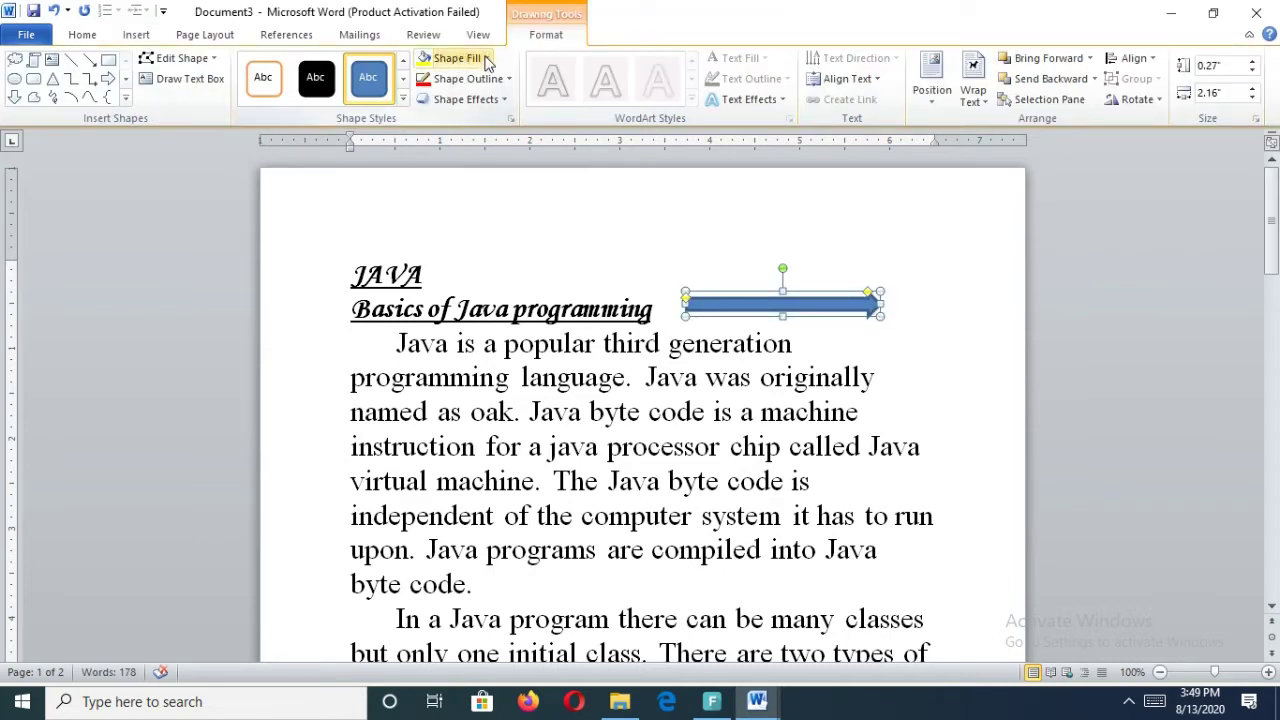
- Give the arrow a gold/yellow fill and a red outline
left_click(484, 58)
left_click(455, 194)
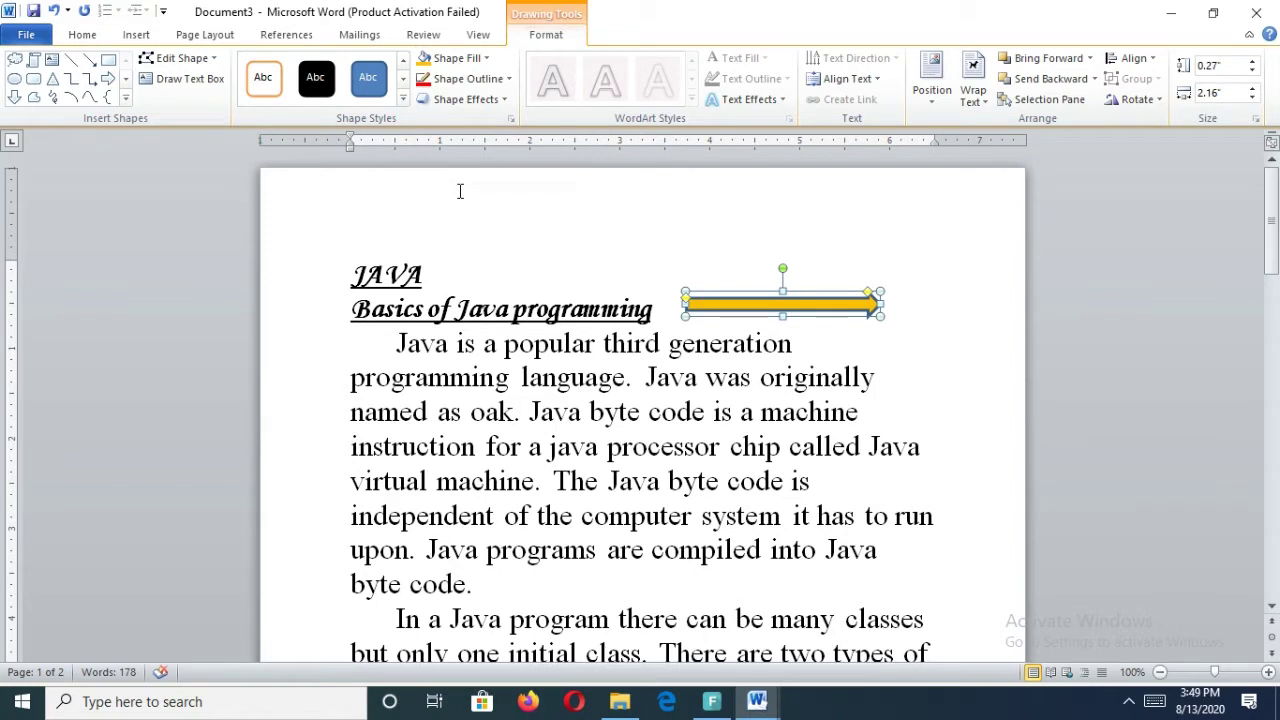
left_click(507, 80)
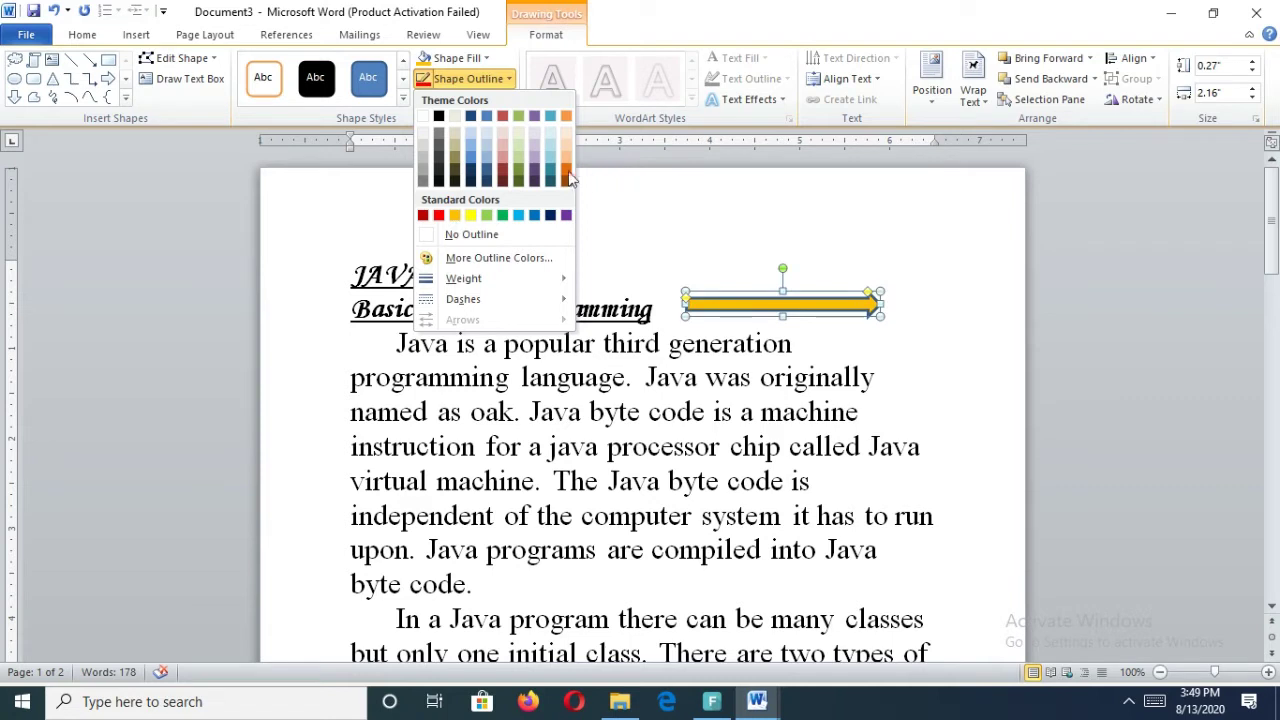
left_click(439, 215)
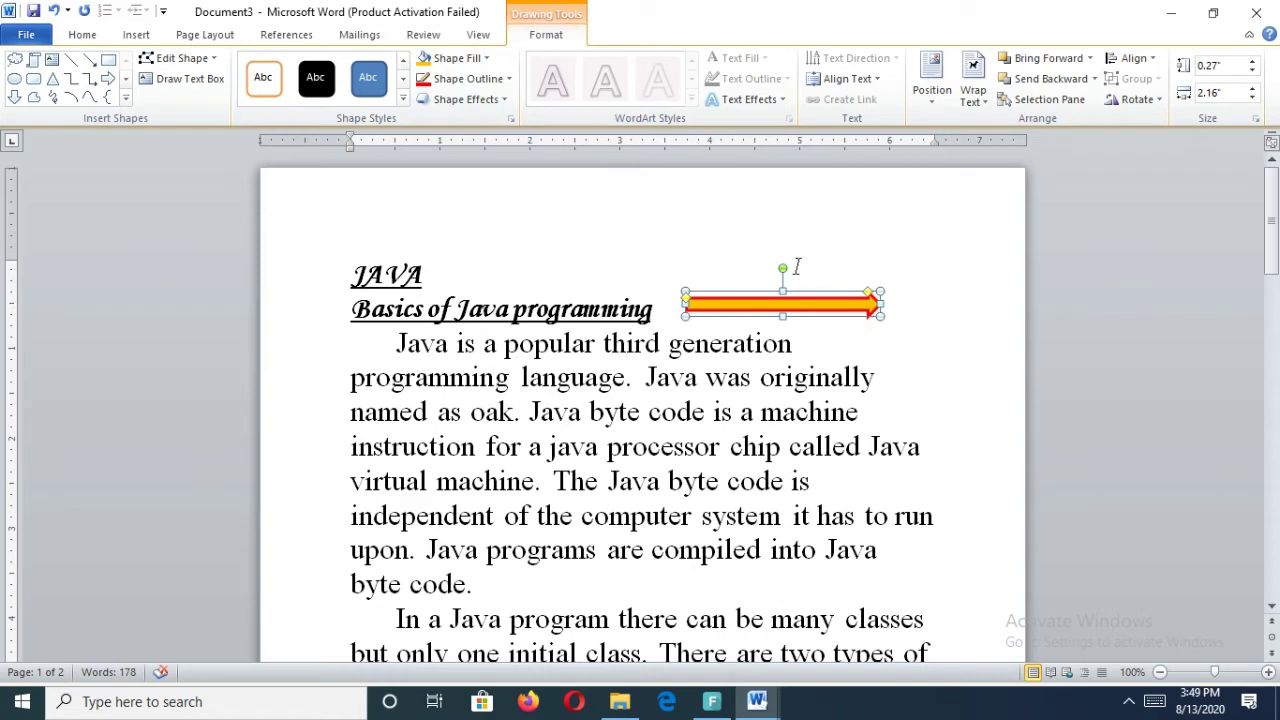
- Tilt and lengthen the arrow, then move it up and to the right
left_click_drag(782, 268, 810, 246)
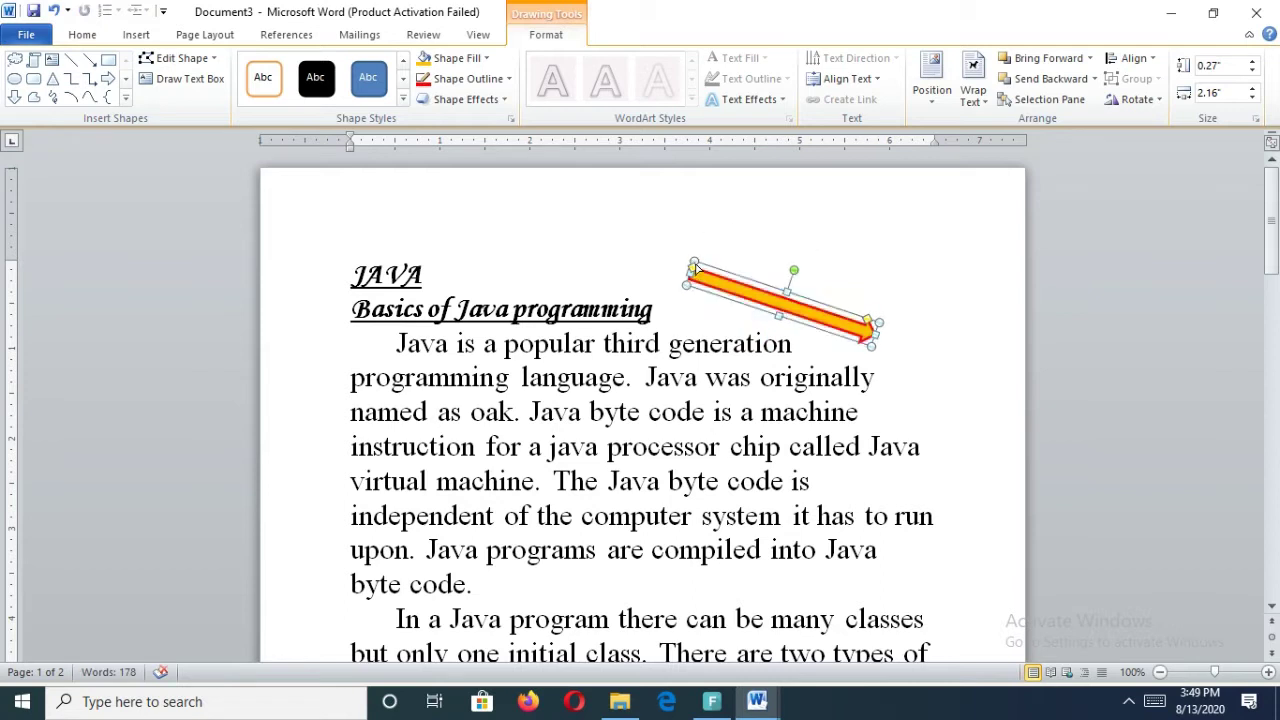
left_click_drag(690, 258, 539, 250)
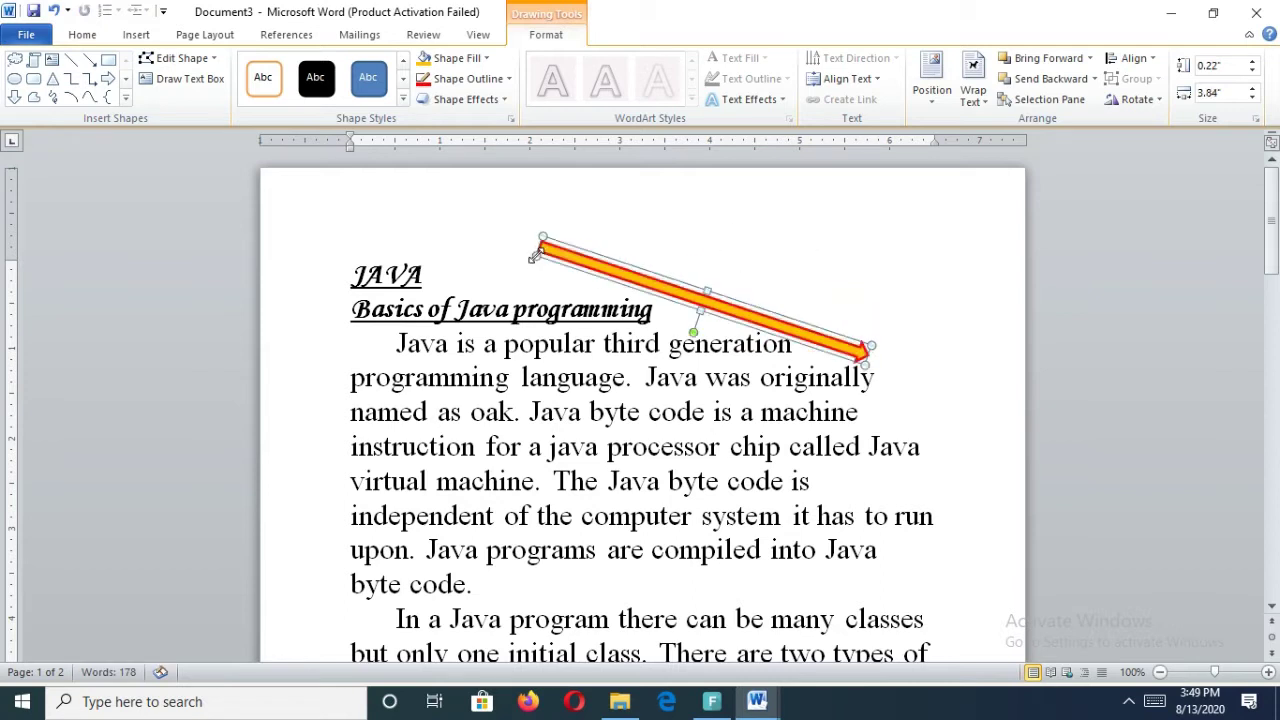
left_click_drag(763, 309, 831, 271)
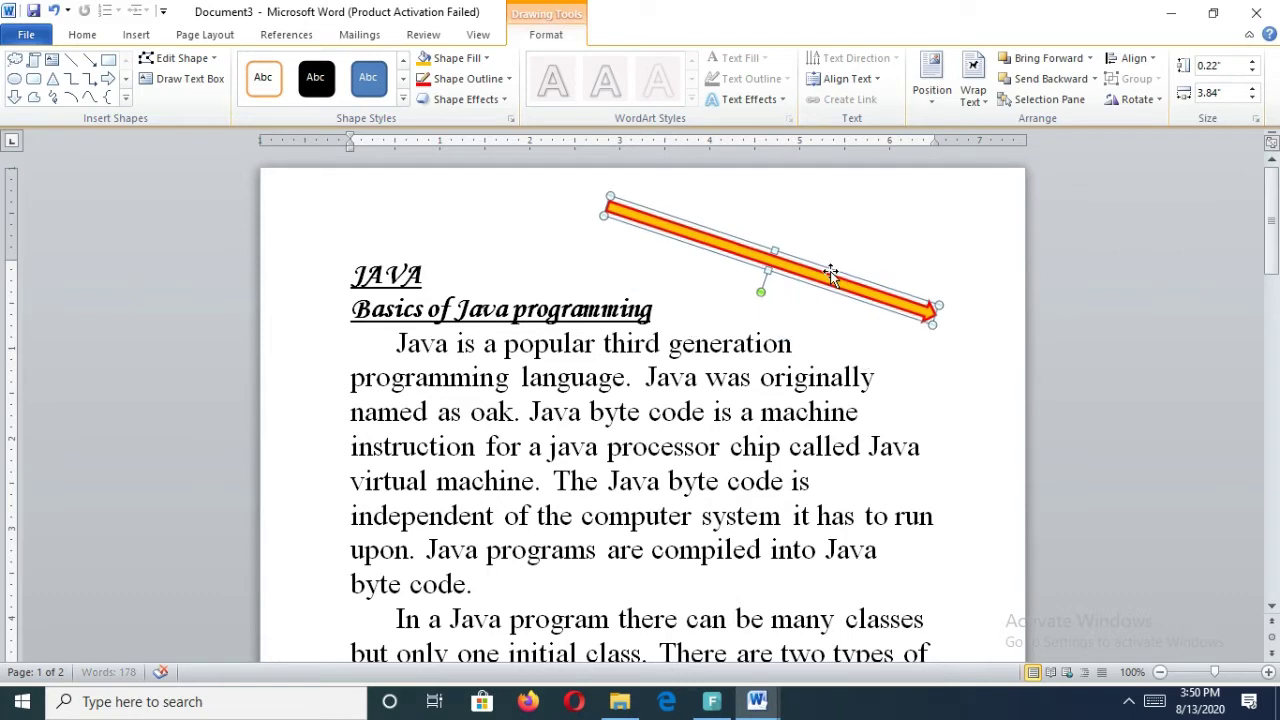
left_click(952, 253)
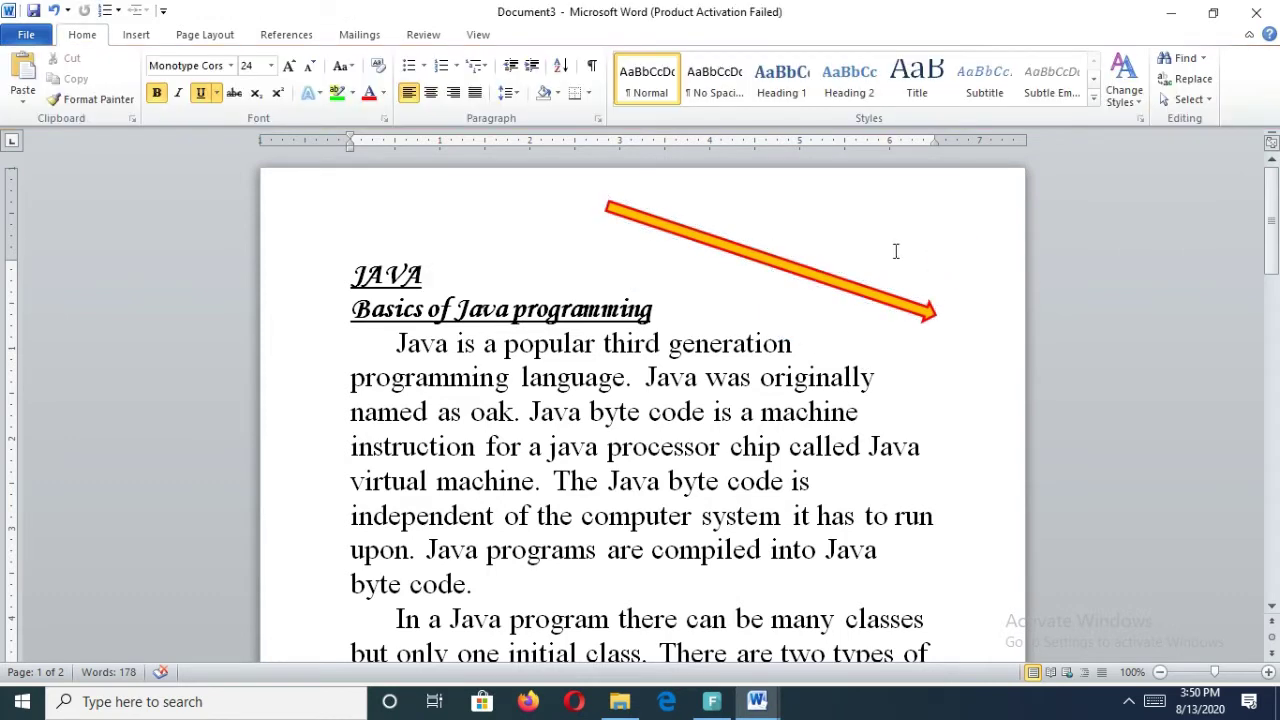
left_click(812, 277)
- Reshape it into a thick downward-pointing arrow positioned in the right margin
mouse_move(812, 277)
left_mouse_down()
mouse_move(1097, 354)
mouse_move(991, 380)
mouse_move(956, 317)
left_mouse_up()
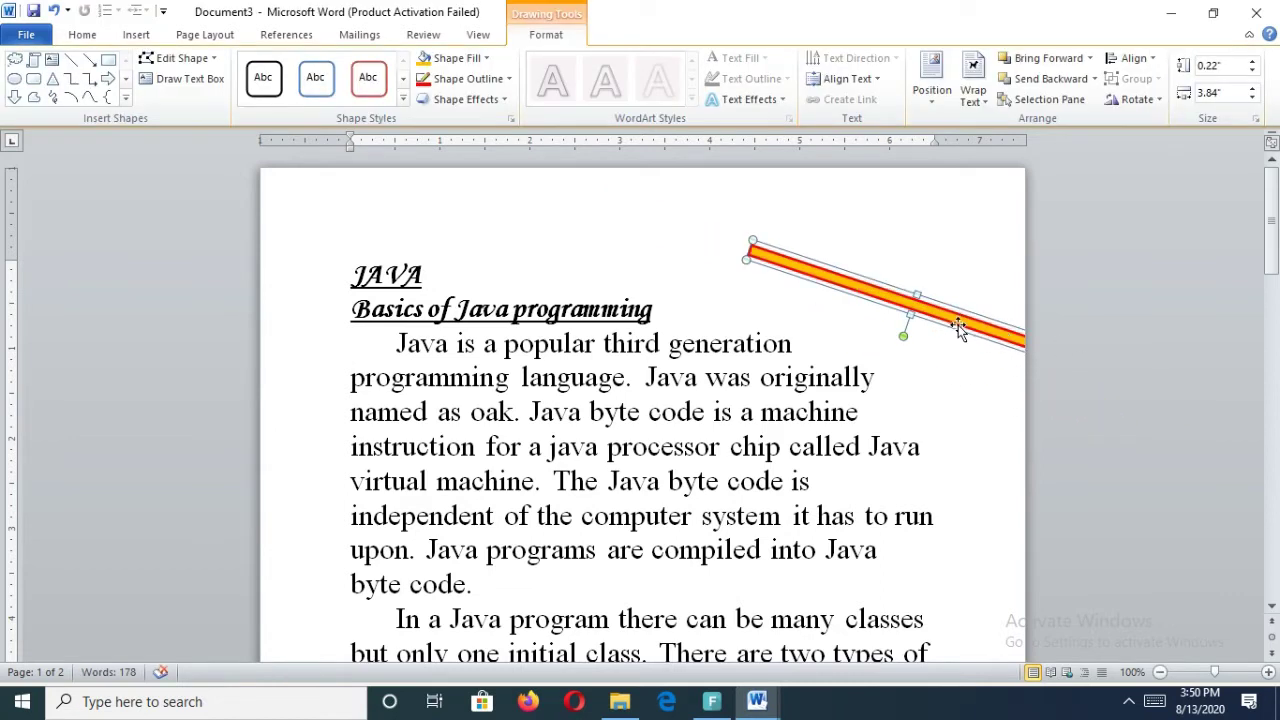
left_click_drag(751, 243, 941, 320)
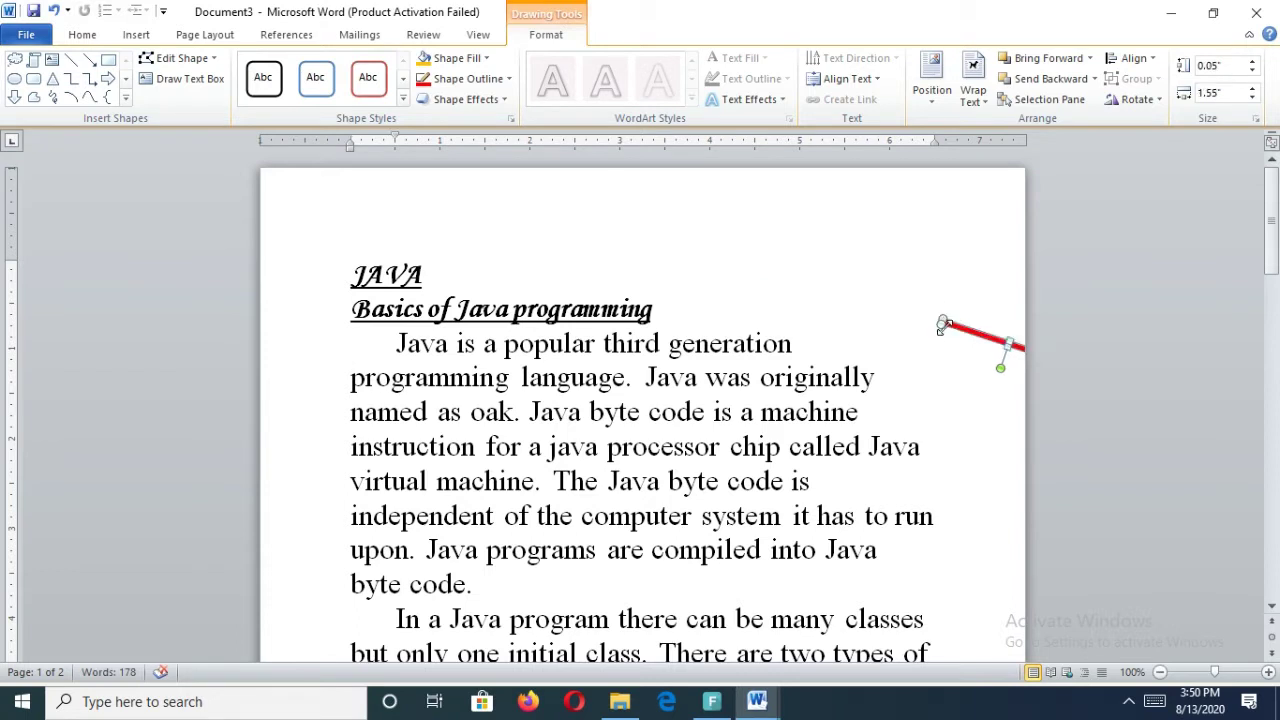
left_click_drag(943, 314, 955, 298)
left_click_drag(1010, 330, 794, 295)
left_click_drag(905, 286, 981, 378)
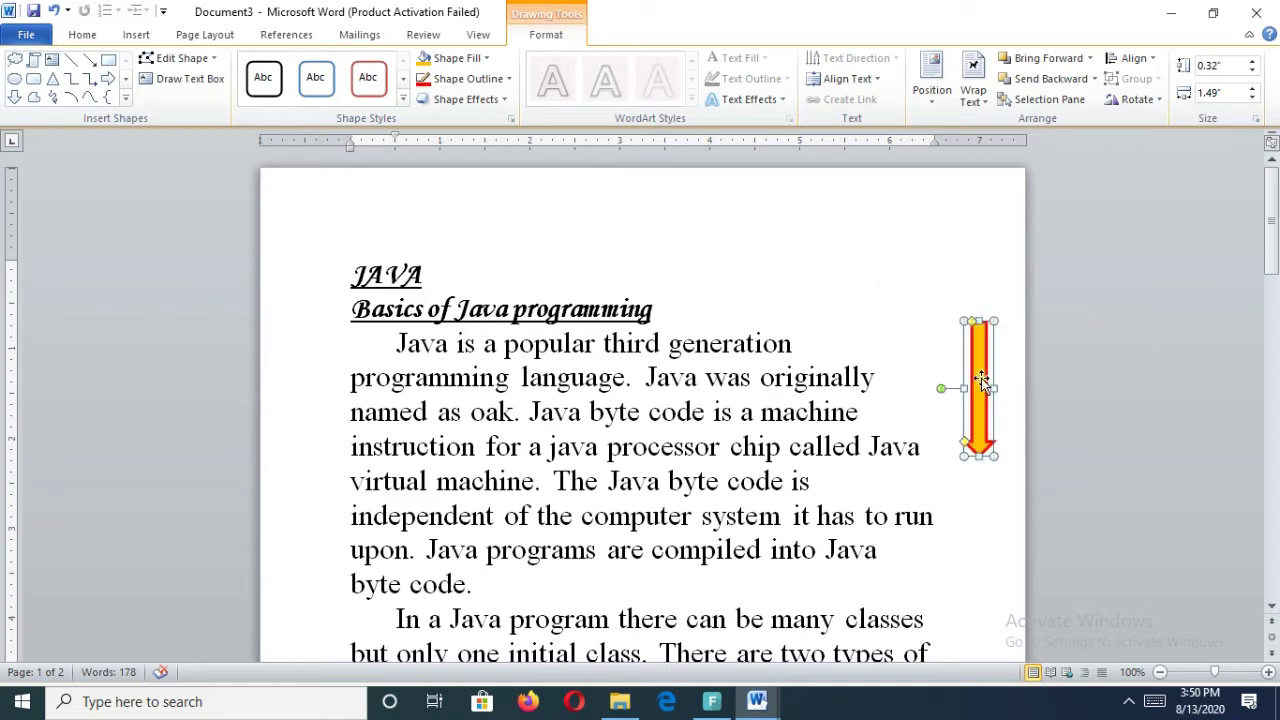
left_click(136, 38)
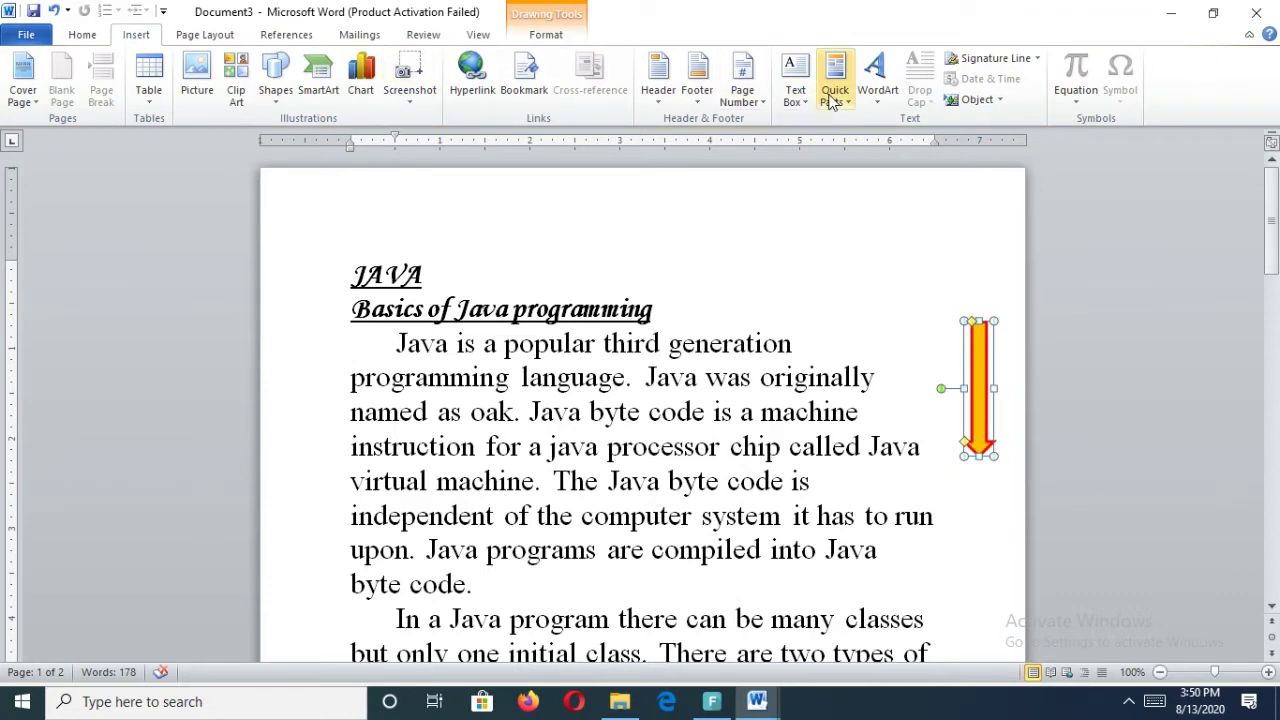
- Insert an Alphabet Quote text box reading 'happy birthday' and move it above the JAVA heading
left_click(789, 101)
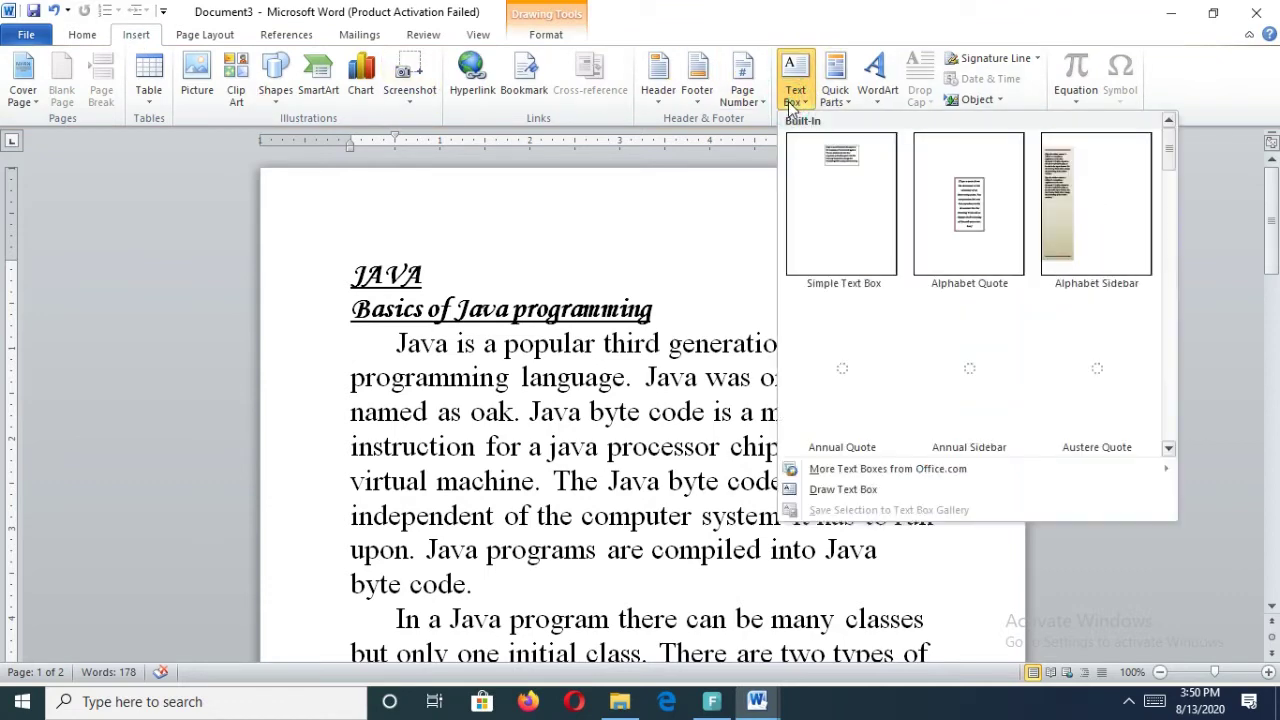
left_click(940, 200)
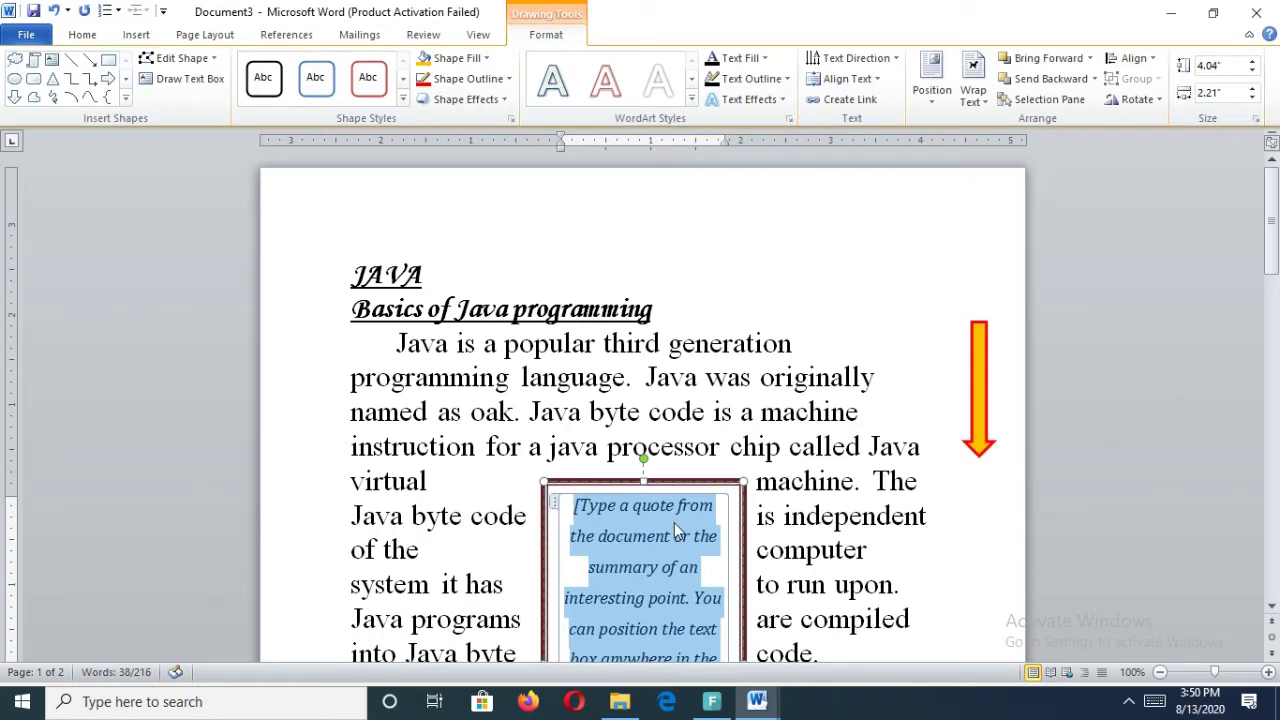
left_click(545, 500)
type("happy")
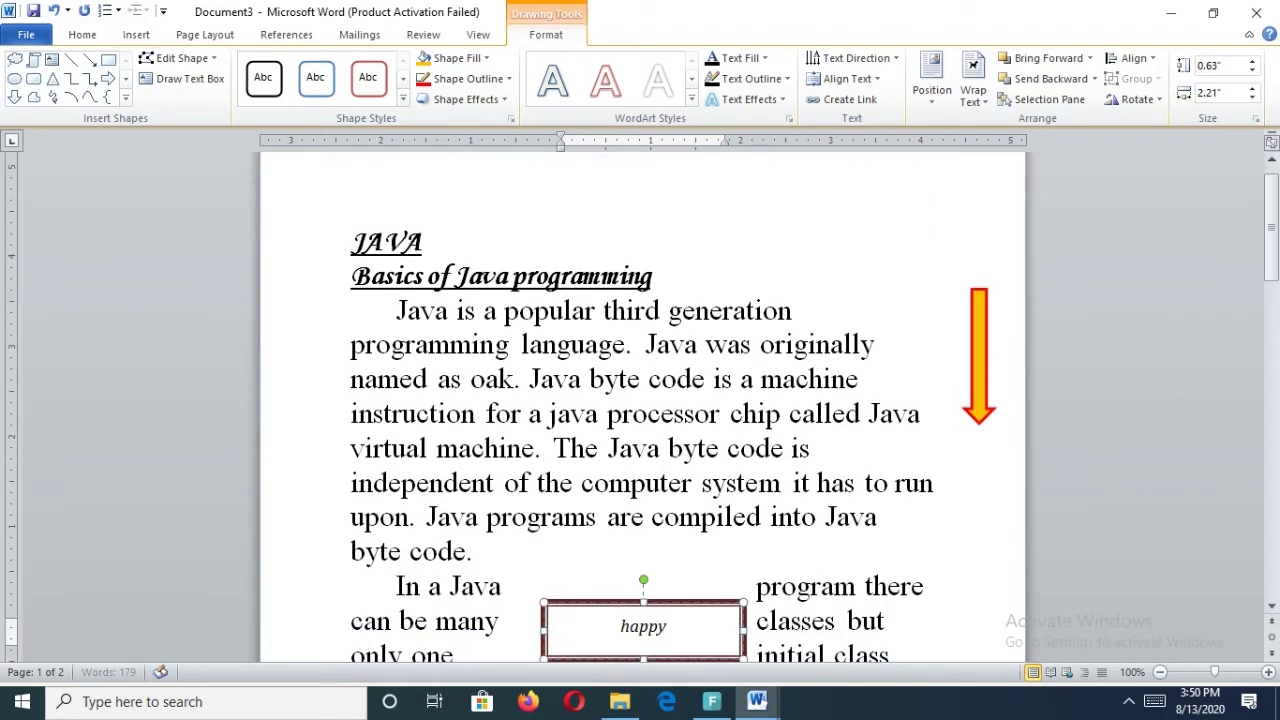
type(" birt")
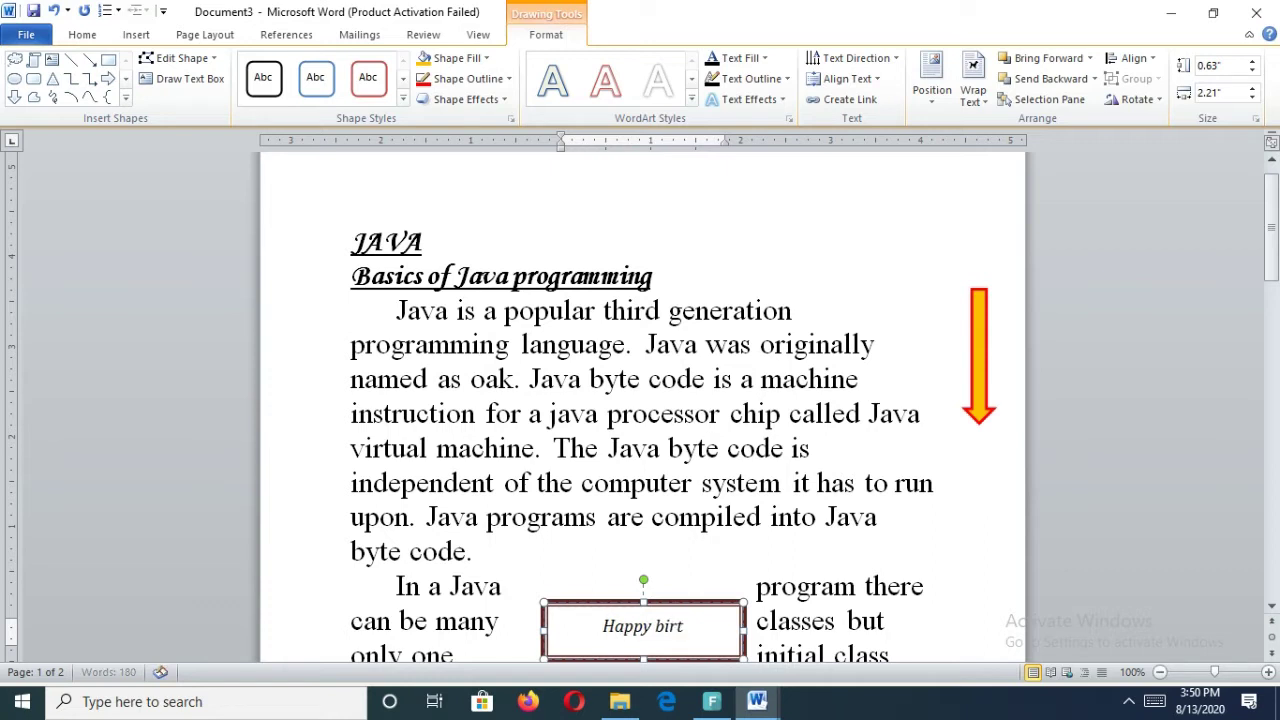
type("hday")
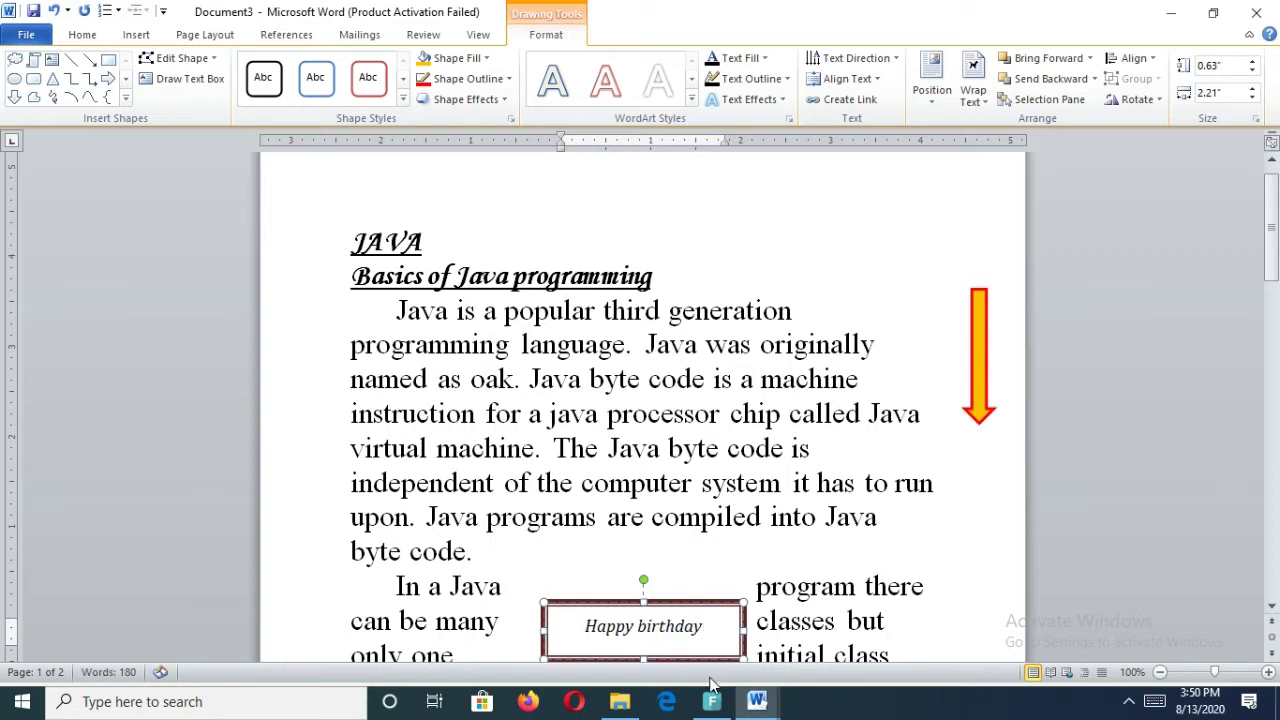
left_click_drag(668, 606, 692, 190)
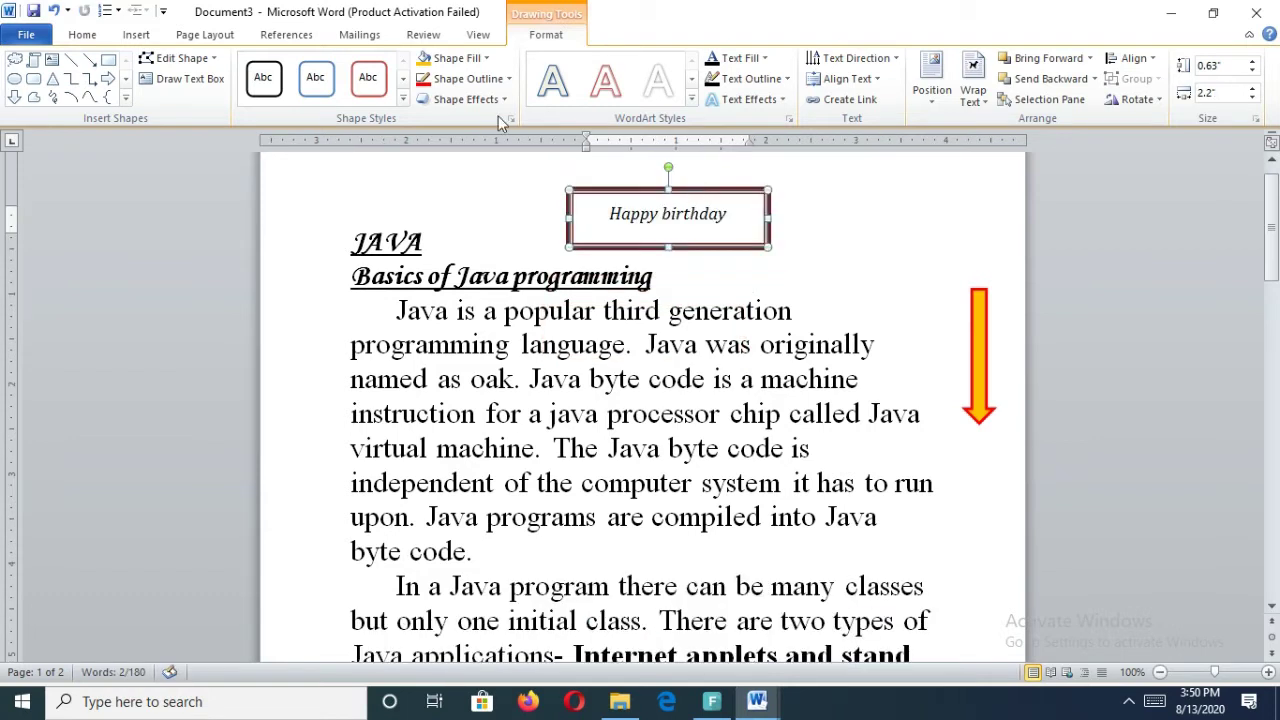
- Set the 'happy birthday' text to 24 pt
left_click_drag(609, 212, 785, 252)
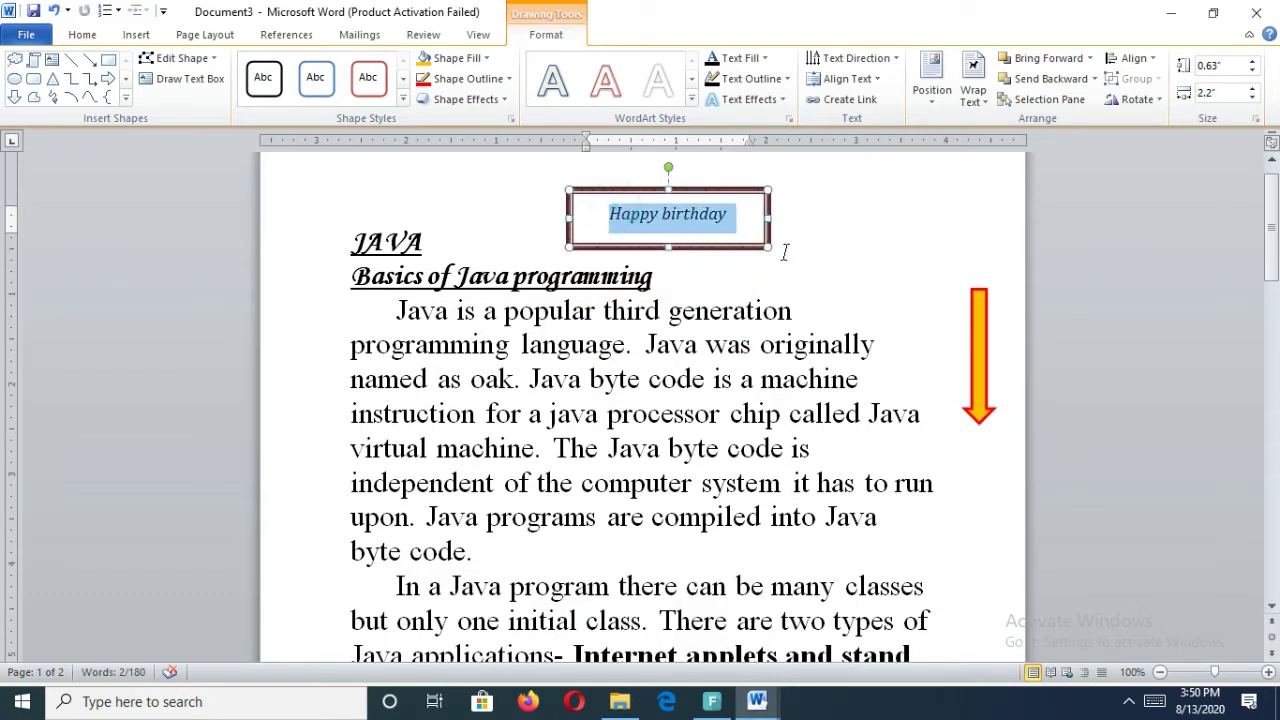
left_click(85, 35)
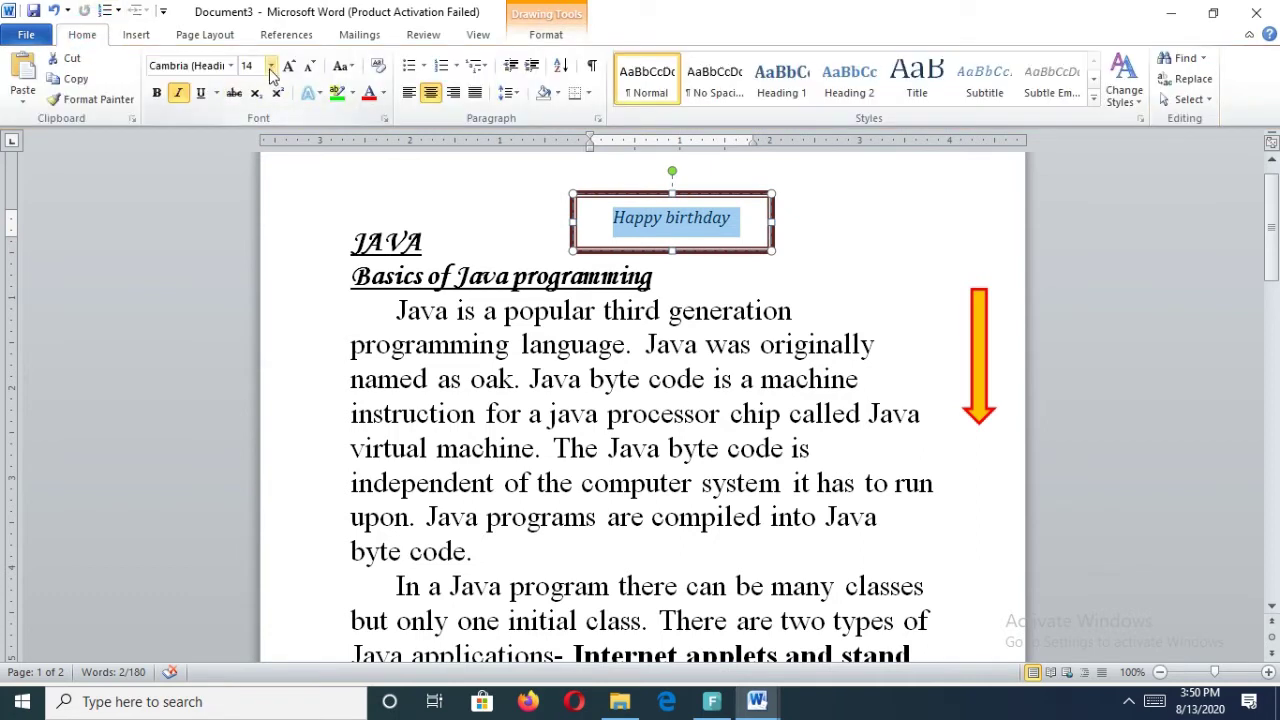
left_click(270, 65)
left_click(248, 245)
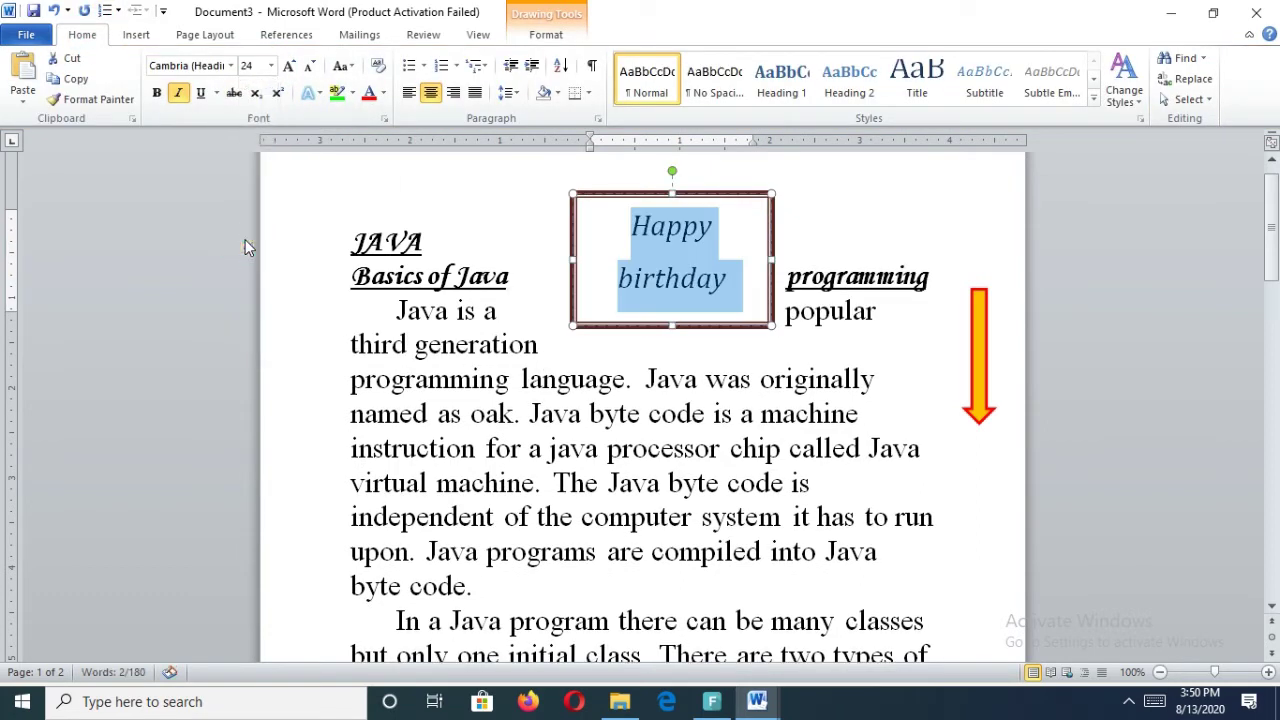